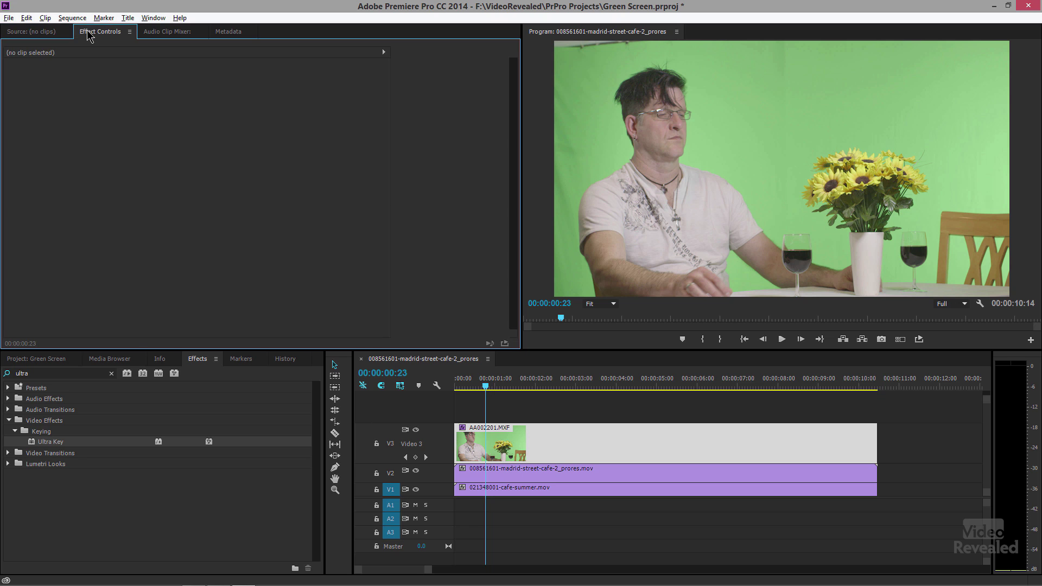
- Sample the green backdrop as the Ultra Key key color on clip AA002201.MXF and play back the composite
{"action": "left_click", "coordinate": [559, 448]}
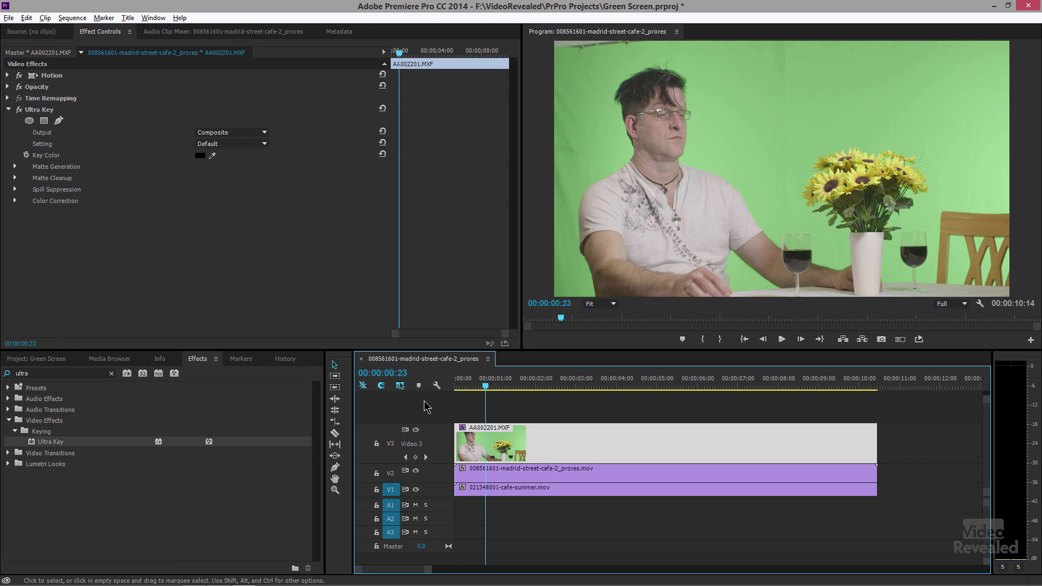
{"action": "left_click", "coordinate": [214, 155]}
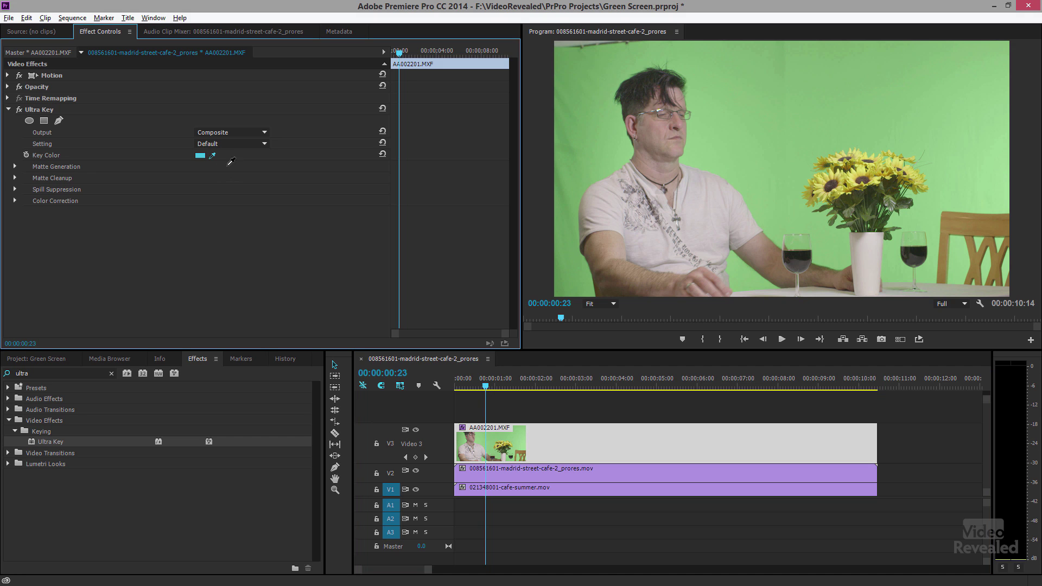
{"action": "left_click", "coordinate": [617, 143]}
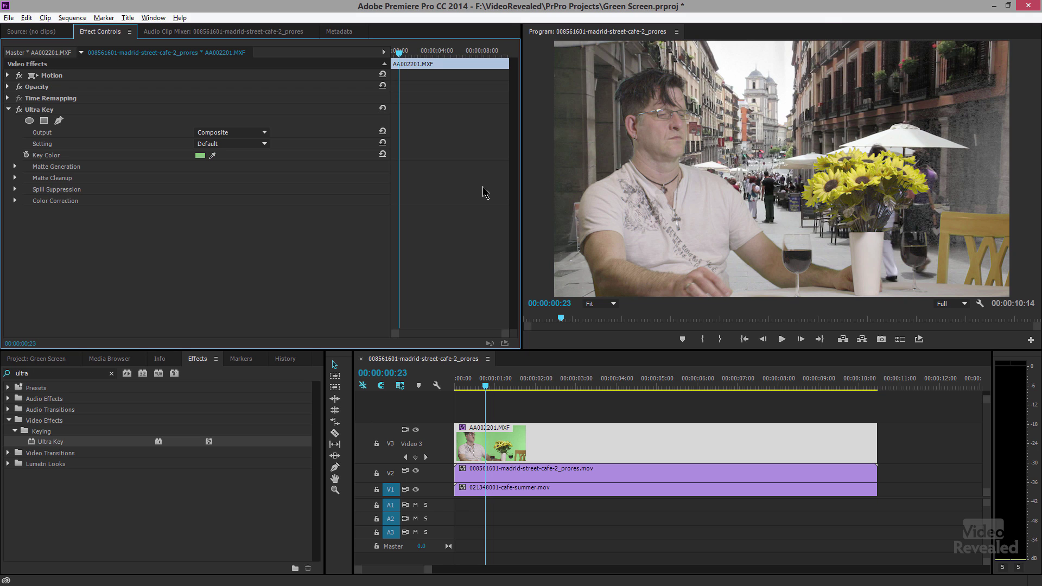
{"action": "key", "text": "space"}
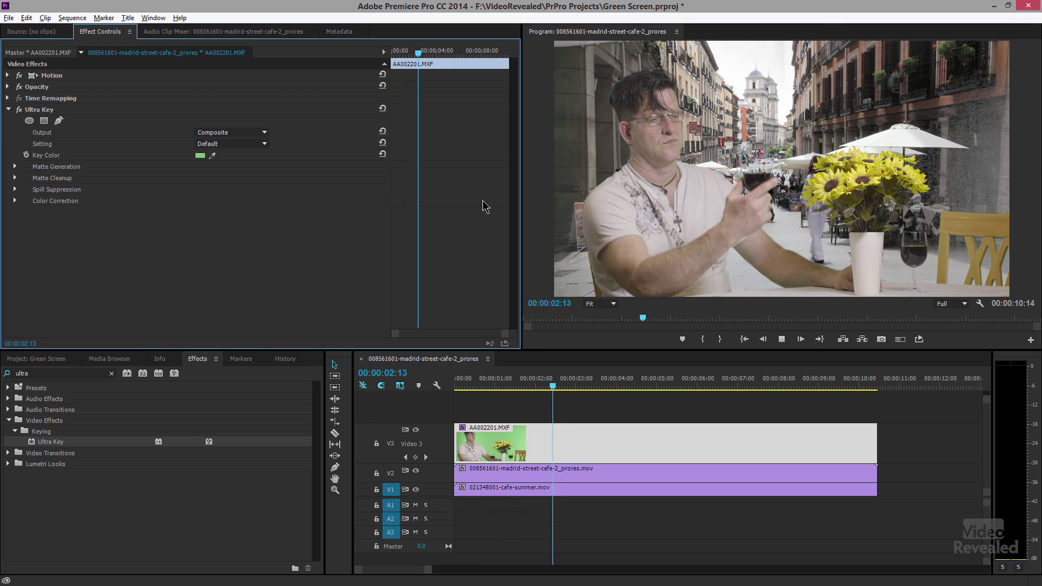
{"action": "key", "text": "space"}
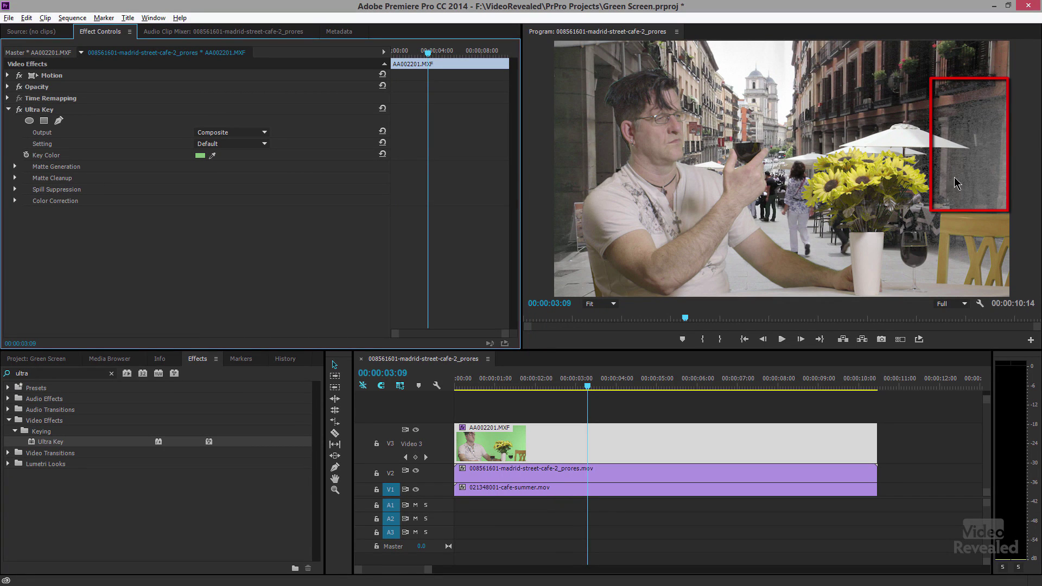
- Set the Ultra Key Setting to Aggressive and play back the sequence to check the key
{"action": "left_click", "coordinate": [263, 143]}
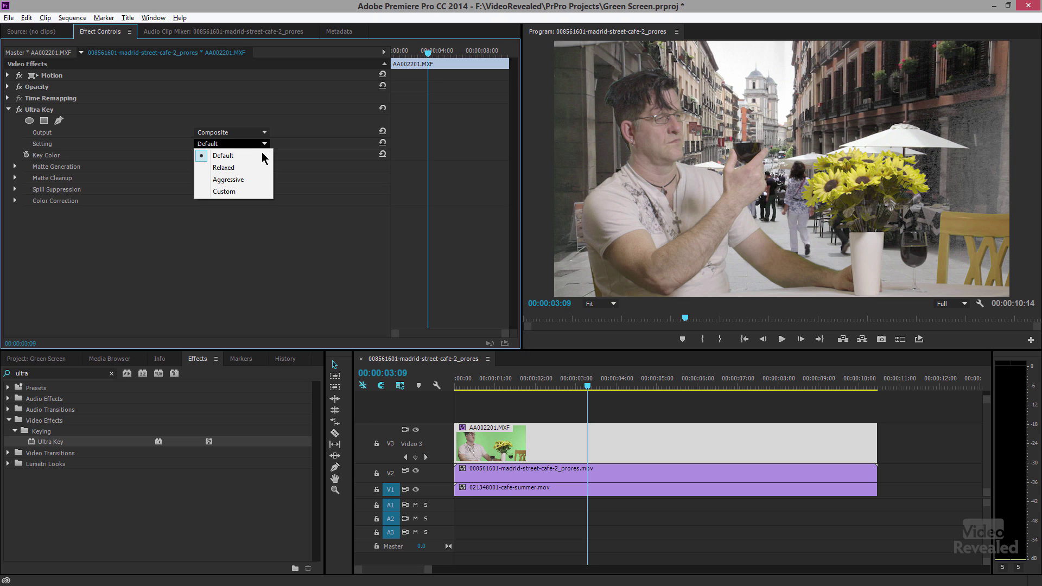
{"action": "left_click", "coordinate": [263, 179]}
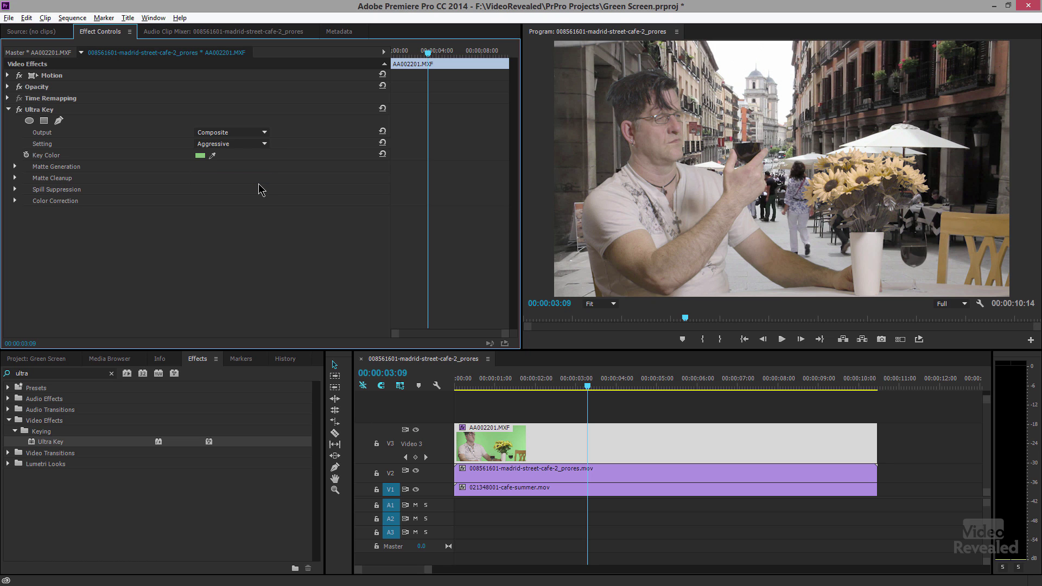
{"action": "key", "text": "space"}
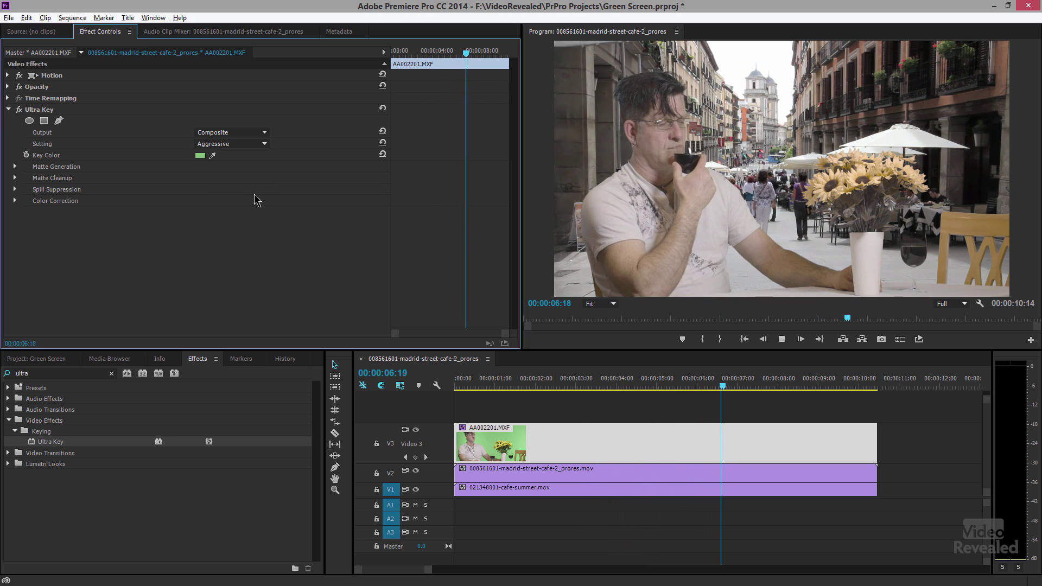
{"action": "key", "text": "space"}
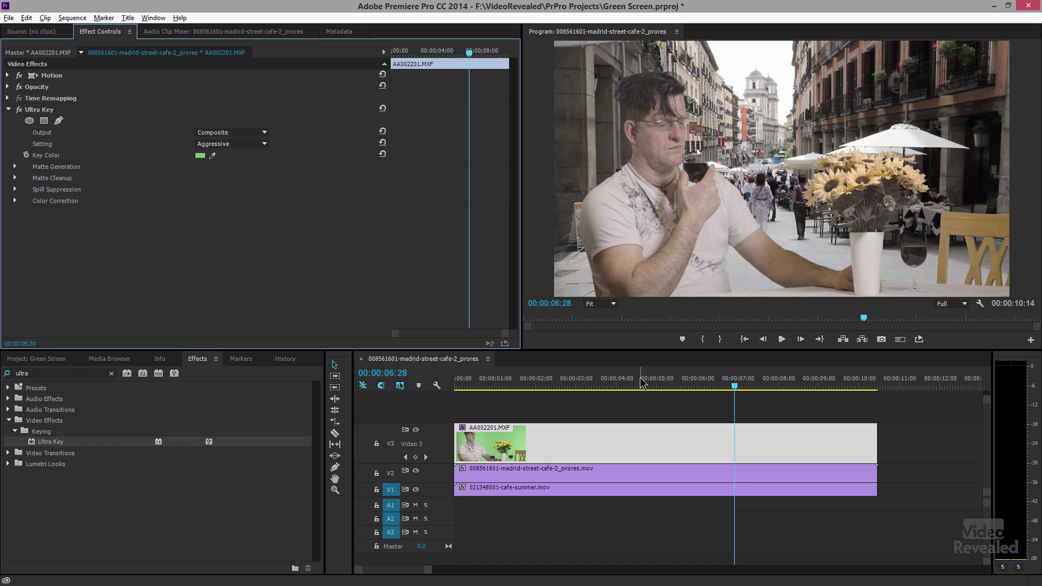
{"action": "left_click", "coordinate": [589, 383]}
{"action": "key", "text": "space"}
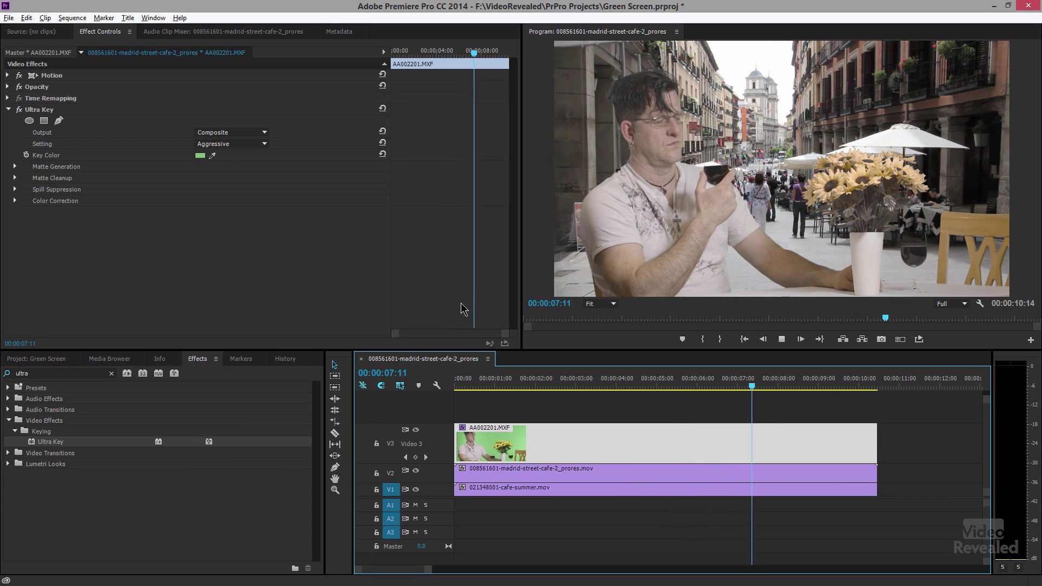
{"action": "key", "text": "space"}
{"action": "key", "text": "space"}
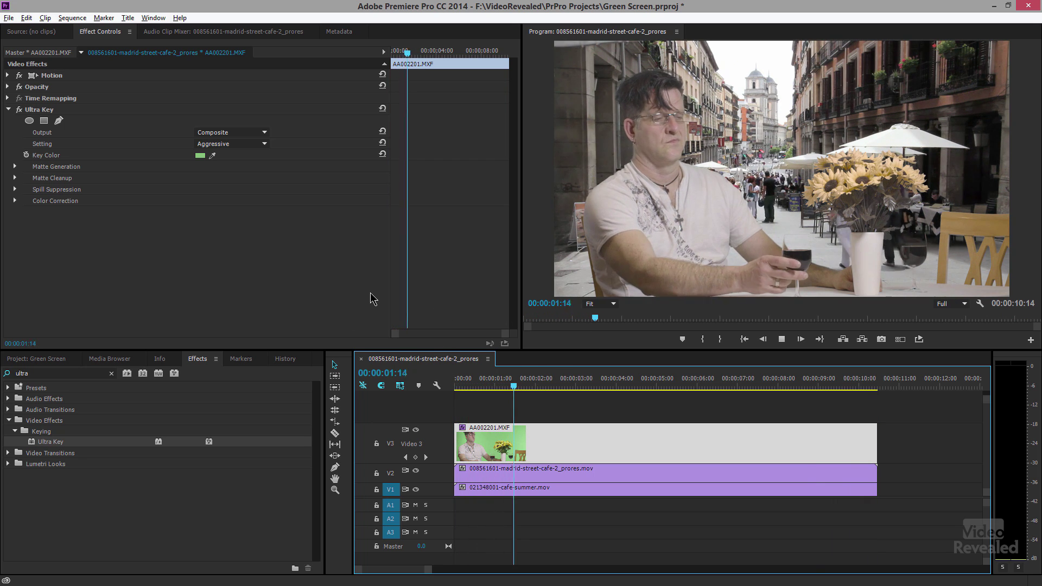
{"action": "key", "text": "space"}
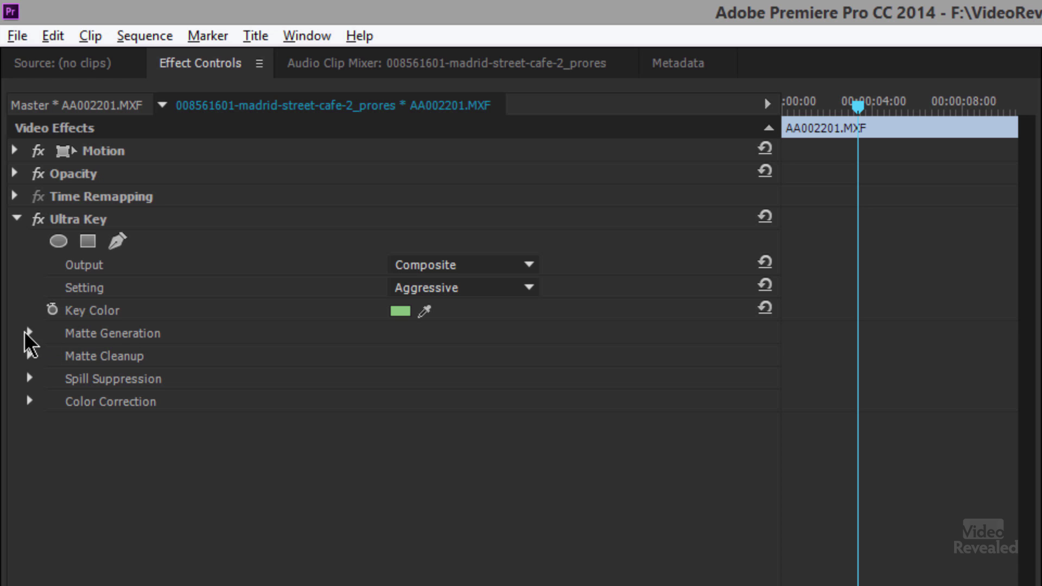
- Expand the Matte Generation controls and set the Ultra Key Output to Alpha Channel
{"action": "left_click", "coordinate": [31, 336]}
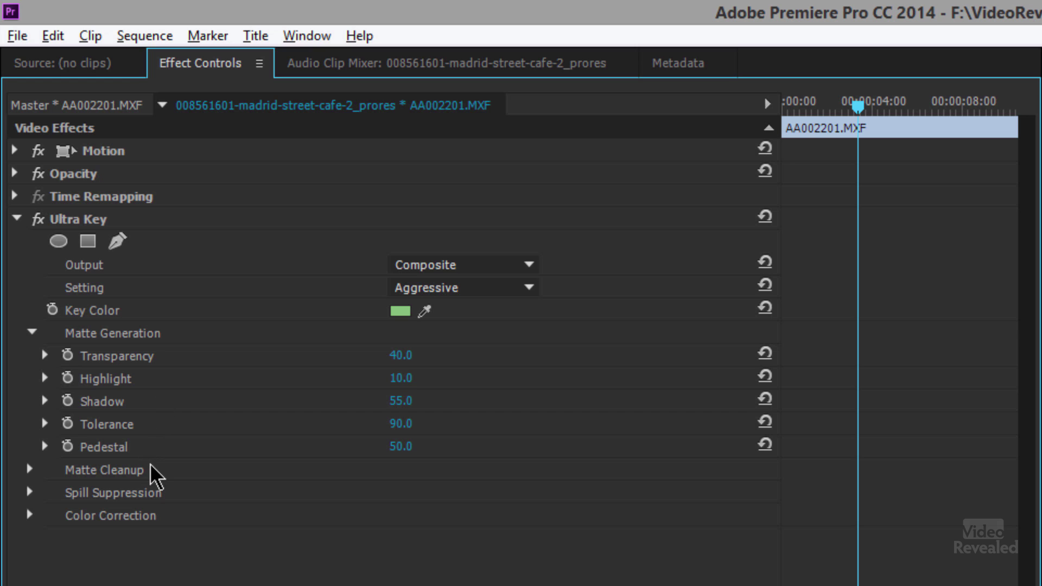
{"action": "left_click", "coordinate": [524, 271]}
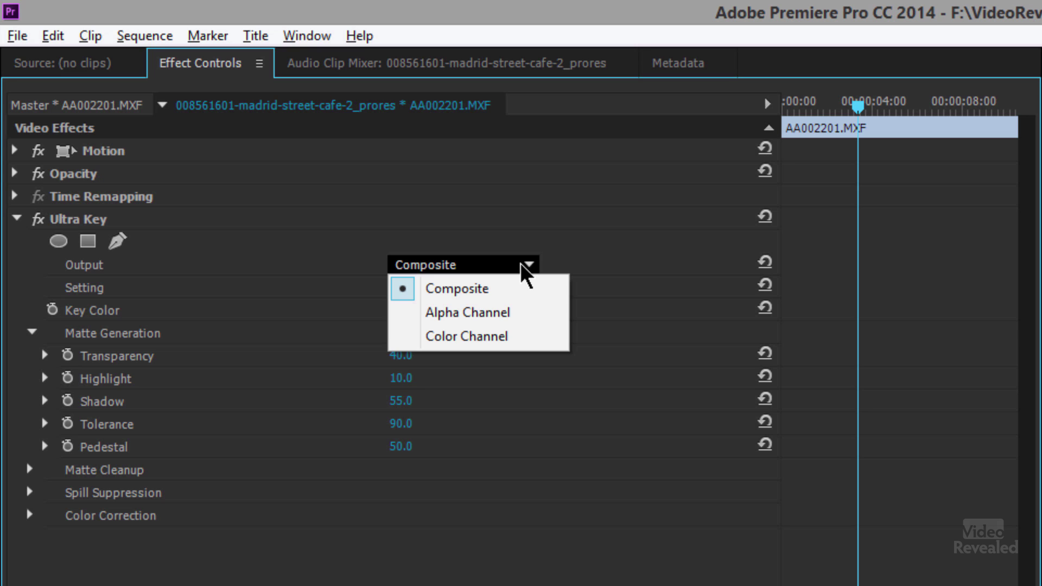
{"action": "left_click", "coordinate": [532, 318]}
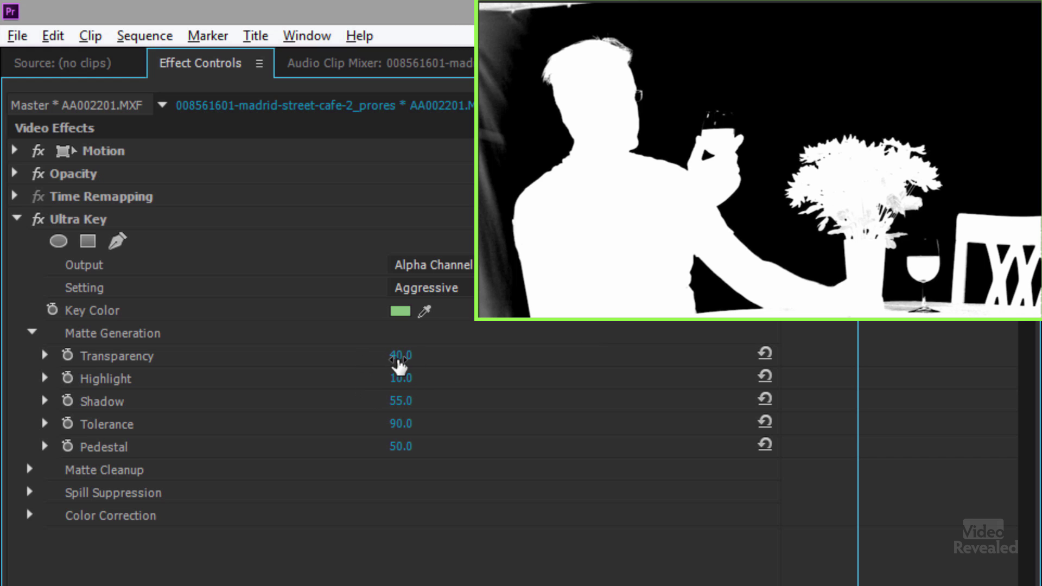
- Set the Matte Generation values to Transparency 45, Highlight 0, Shadow 51, Tolerance 100 and Pedestal 100
{"action": "left_click_drag", "start_coordinate": [401, 355], "coordinate": [445, 359]}
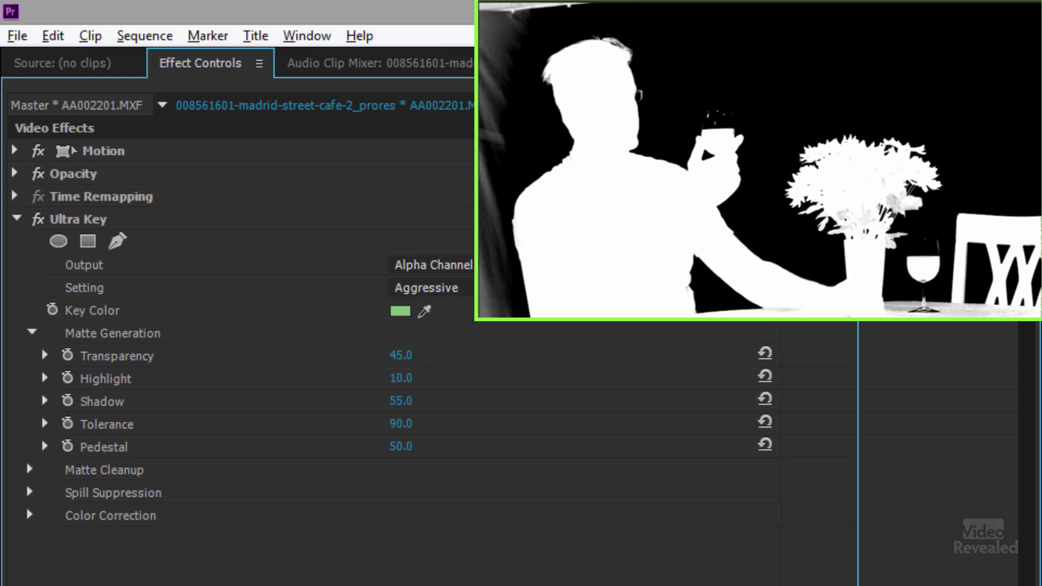
{"action": "mouse_move", "coordinate": [398, 377]}
{"action": "left_mouse_down"}
{"action": "mouse_move", "coordinate": [451, 378]}
{"action": "mouse_move", "coordinate": [392, 377]}
{"action": "mouse_move", "coordinate": [452, 378]}
{"action": "mouse_move", "coordinate": [393, 378]}
{"action": "mouse_move", "coordinate": [416, 384]}
{"action": "left_mouse_up"}
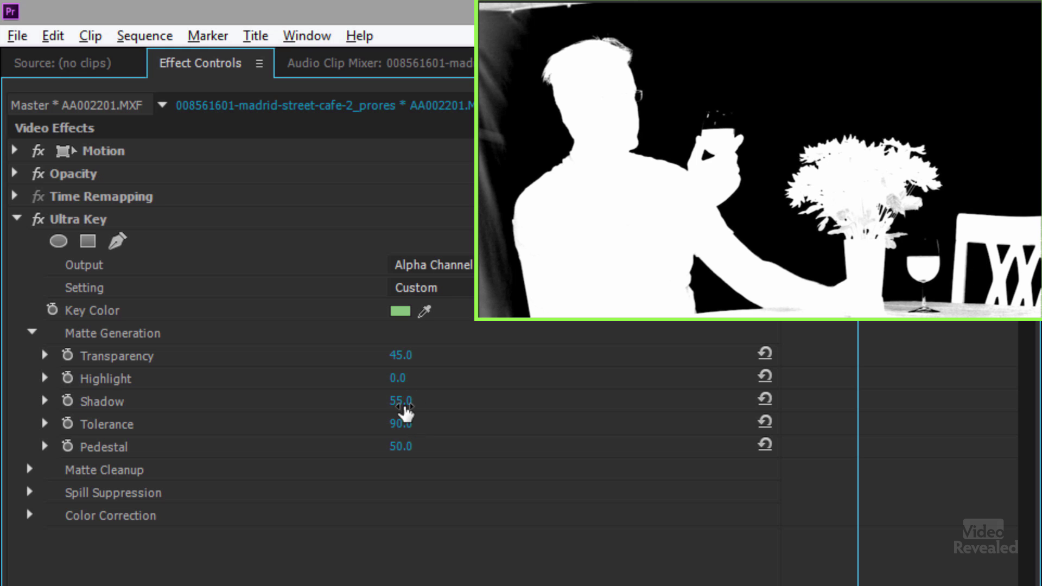
{"action": "mouse_move", "coordinate": [400, 400]}
{"action": "left_mouse_down"}
{"action": "mouse_move", "coordinate": [379, 400]}
{"action": "mouse_move", "coordinate": [394, 401]}
{"action": "left_mouse_up"}
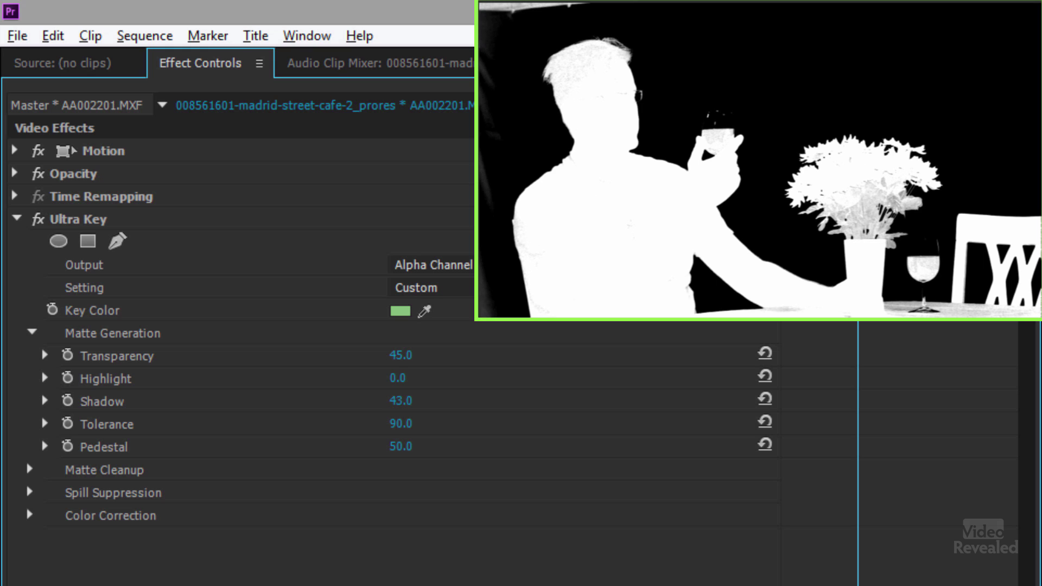
{"action": "left_click_drag", "start_coordinate": [395, 401], "coordinate": [728, 406]}
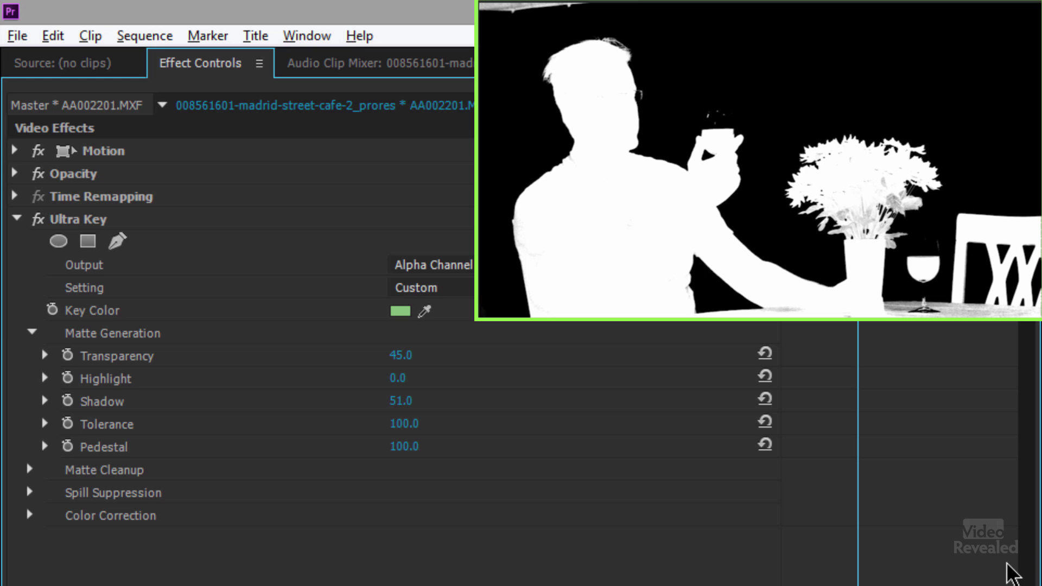
- Switch the Ultra Key Output to Composite and set the Matte Cleanup Choke to 44
{"action": "left_click", "coordinate": [29, 470]}
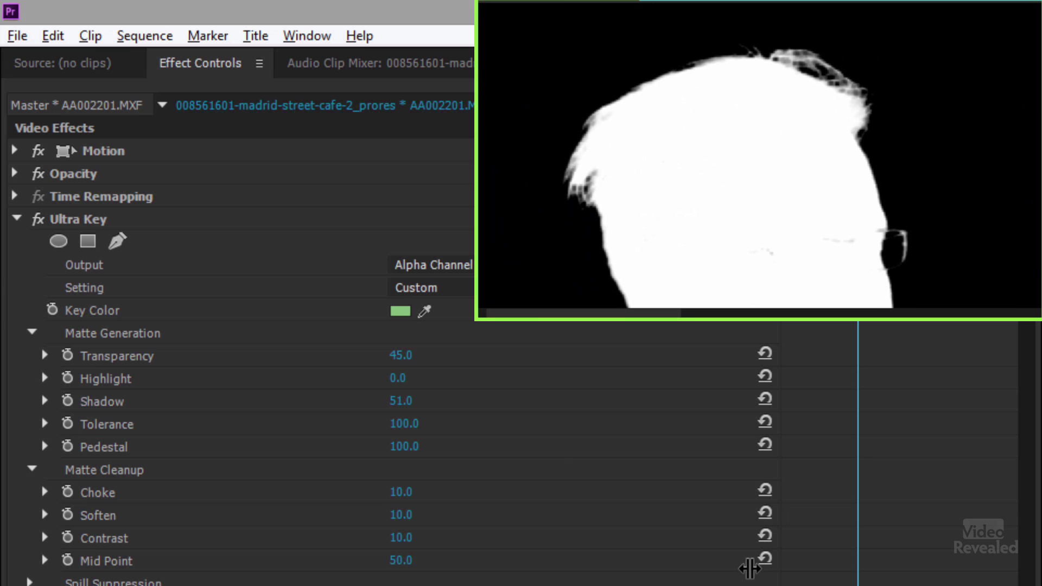
{"action": "left_click", "coordinate": [428, 265]}
{"action": "left_click", "coordinate": [424, 286]}
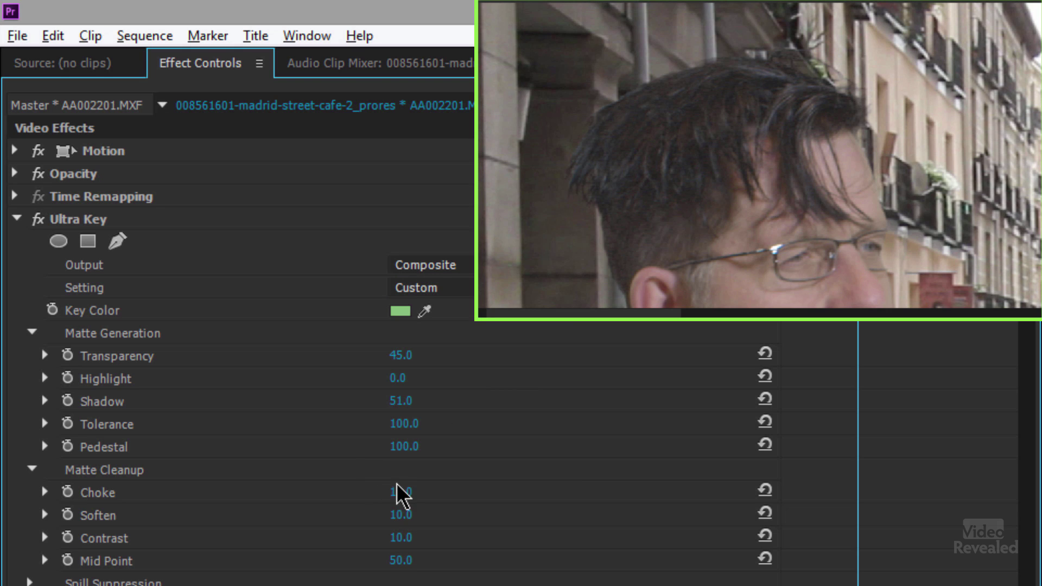
{"action": "mouse_move", "coordinate": [401, 492]}
{"action": "left_mouse_down"}
{"action": "mouse_move", "coordinate": [449, 492]}
{"action": "mouse_move", "coordinate": [394, 492]}
{"action": "left_mouse_up"}
{"action": "left_click_drag", "start_coordinate": [399, 492], "coordinate": [422, 492]}
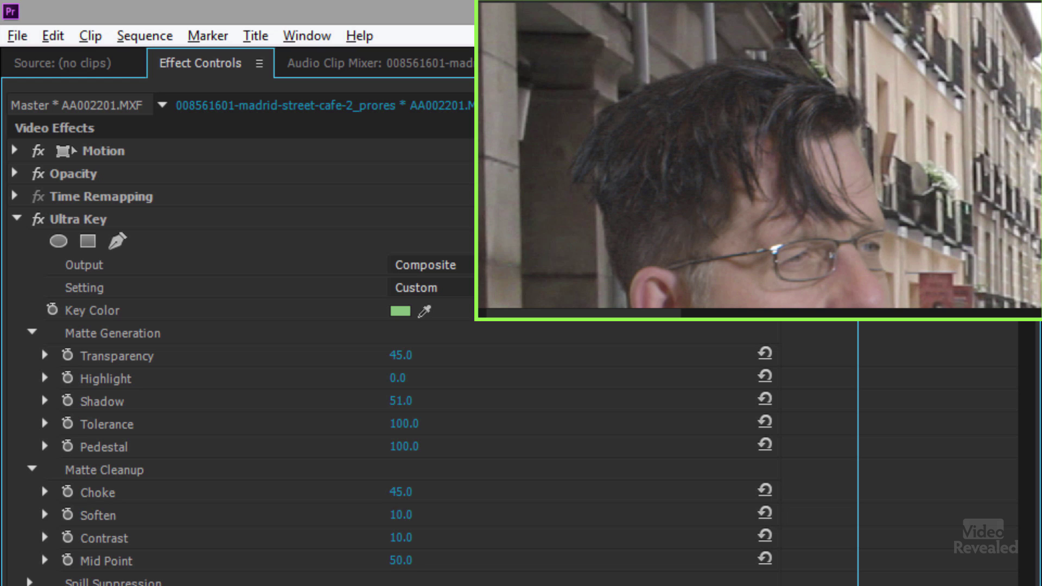
{"action": "left_click_drag", "start_coordinate": [414, 493], "coordinate": [409, 498]}
- Set the Matte Cleanup values to Soften 18, Contrast 0 and Mid Point 0
{"action": "mouse_move", "coordinate": [400, 515]}
{"action": "left_mouse_down"}
{"action": "mouse_move", "coordinate": [415, 514]}
{"action": "mouse_move", "coordinate": [392, 514]}
{"action": "left_mouse_up"}
{"action": "mouse_move", "coordinate": [401, 538]}
{"action": "left_mouse_down"}
{"action": "mouse_move", "coordinate": [425, 538]}
{"action": "mouse_move", "coordinate": [404, 537]}
{"action": "left_mouse_up"}
{"action": "left_click_drag", "start_coordinate": [400, 537], "coordinate": [398, 537]}
{"action": "left_click_drag", "start_coordinate": [415, 564], "coordinate": [402, 564]}
{"action": "left_click", "coordinate": [415, 538]}
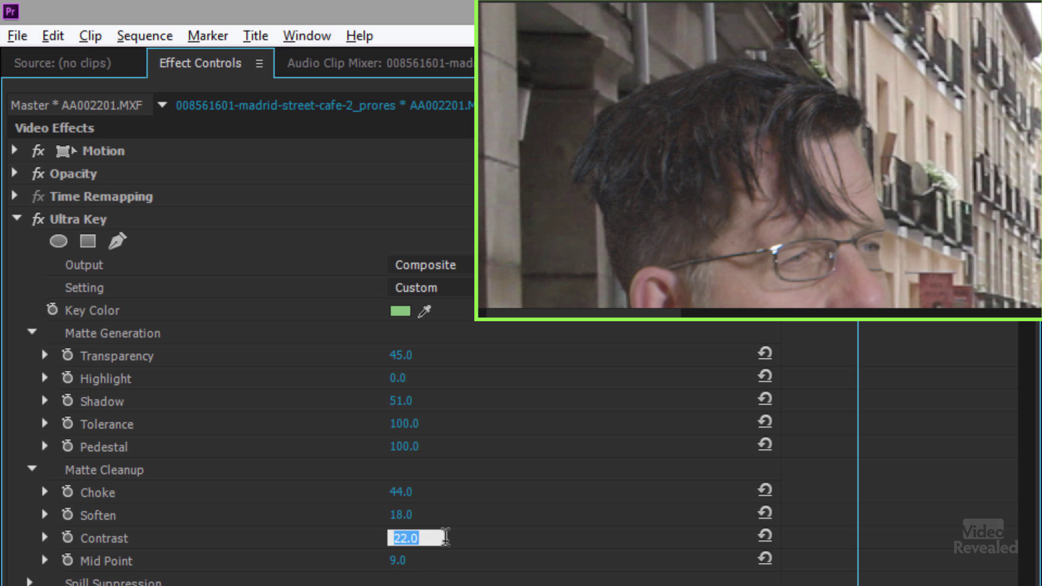
{"action": "type", "text": "0"}
{"action": "key", "text": "Return"}
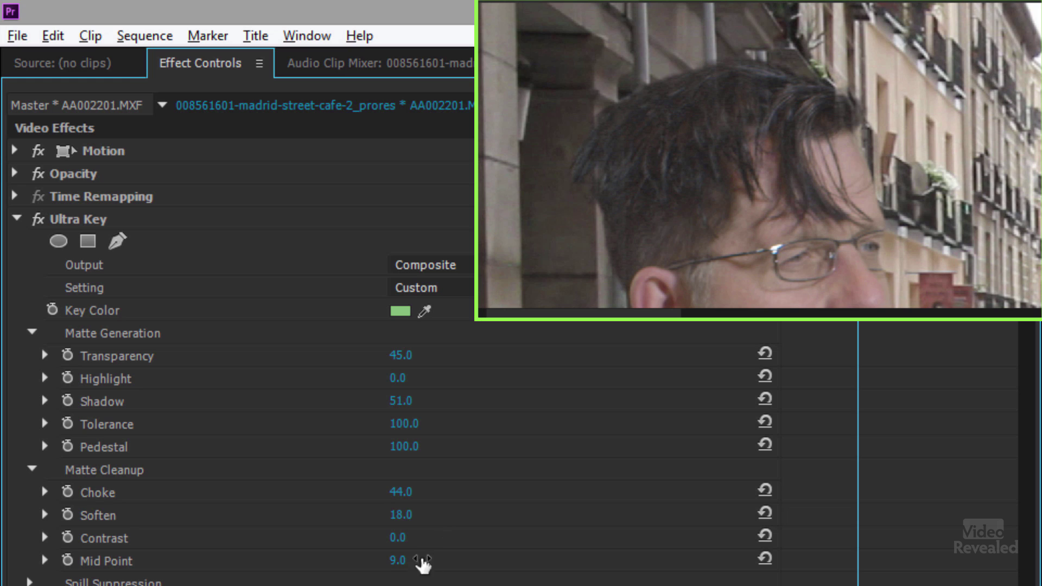
{"action": "left_click", "coordinate": [398, 562]}
{"action": "type", "text": "0"}
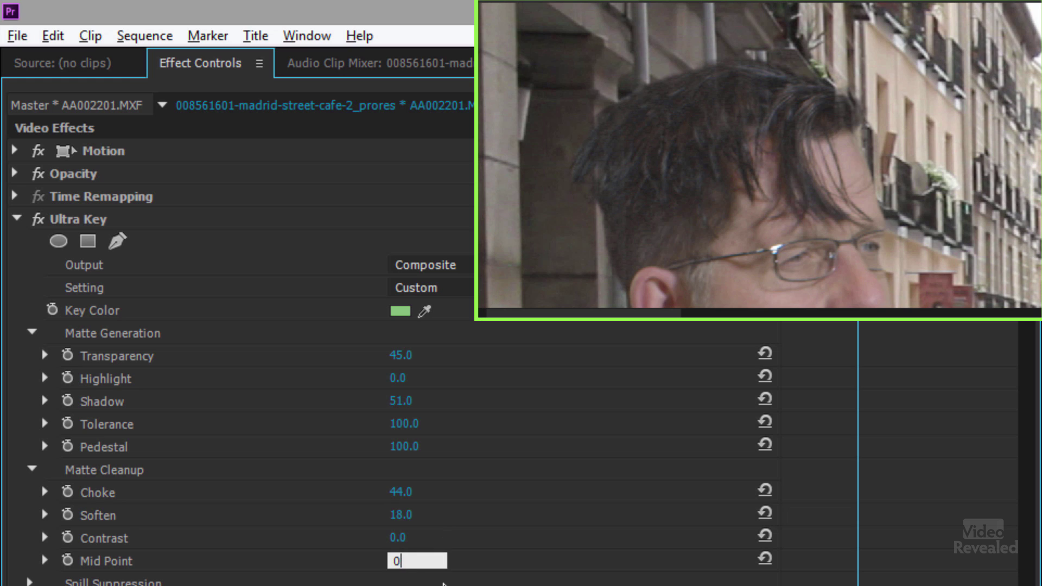
{"action": "key", "text": "Return"}
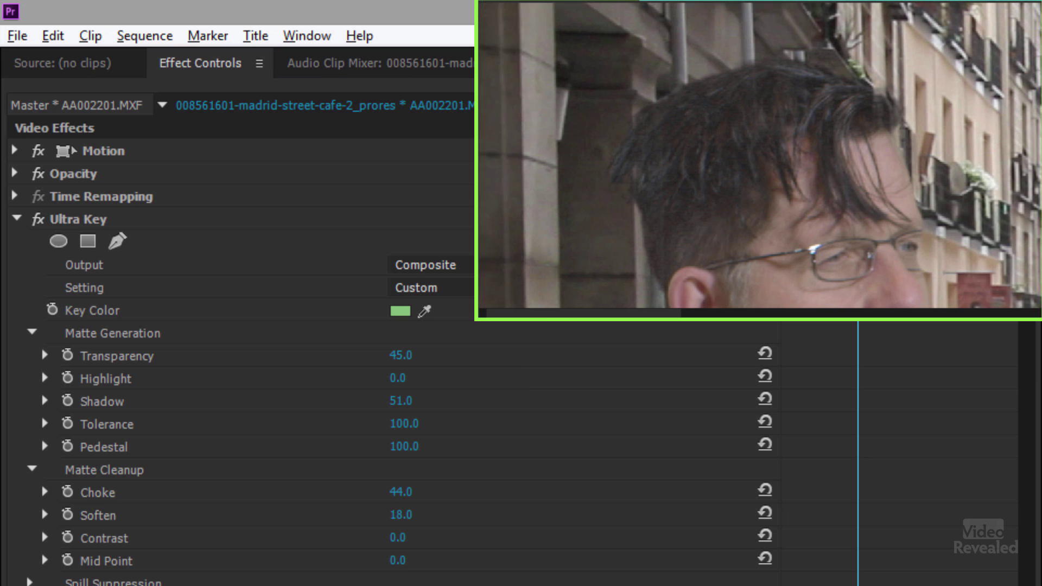
- Set the Ultra Key Output to Alpha Channel and the Matte Generation Transparency to 12
{"action": "left_click", "coordinate": [429, 265]}
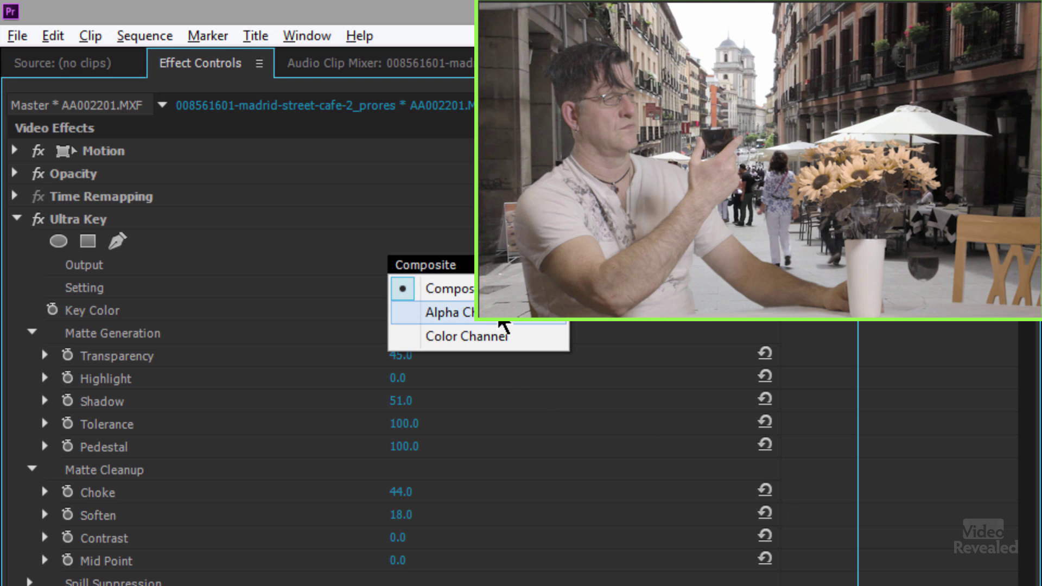
{"action": "left_click", "coordinate": [498, 320]}
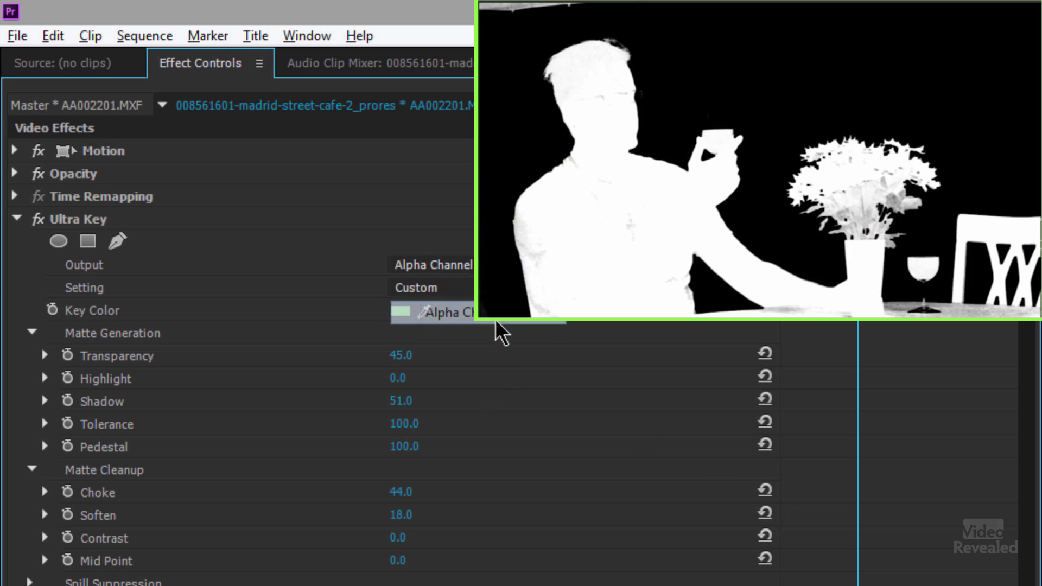
{"action": "left_click_drag", "start_coordinate": [398, 356], "coordinate": [426, 357]}
{"action": "left_click", "coordinate": [405, 358]}
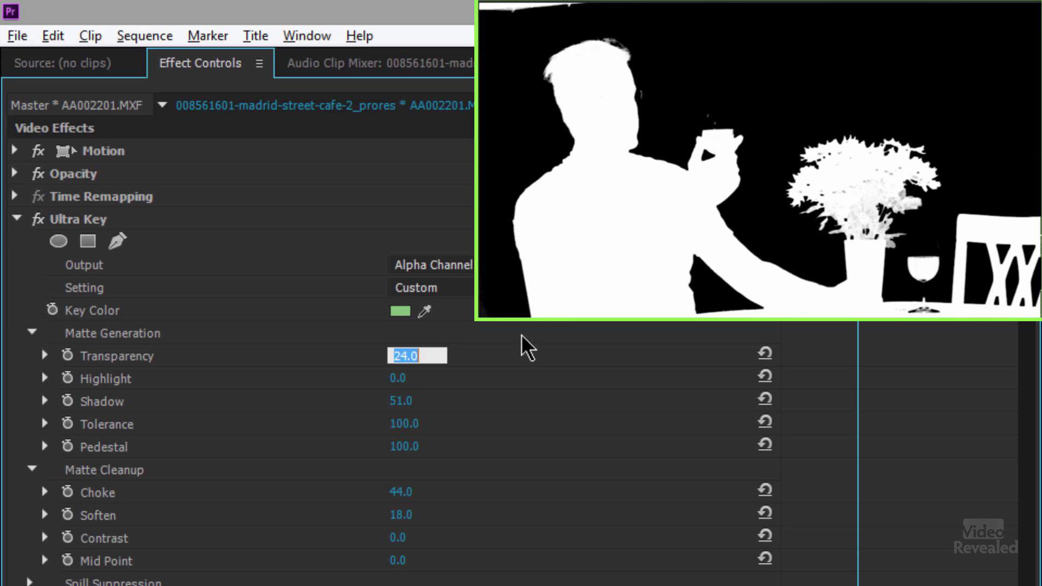
{"action": "type", "text": "12"}
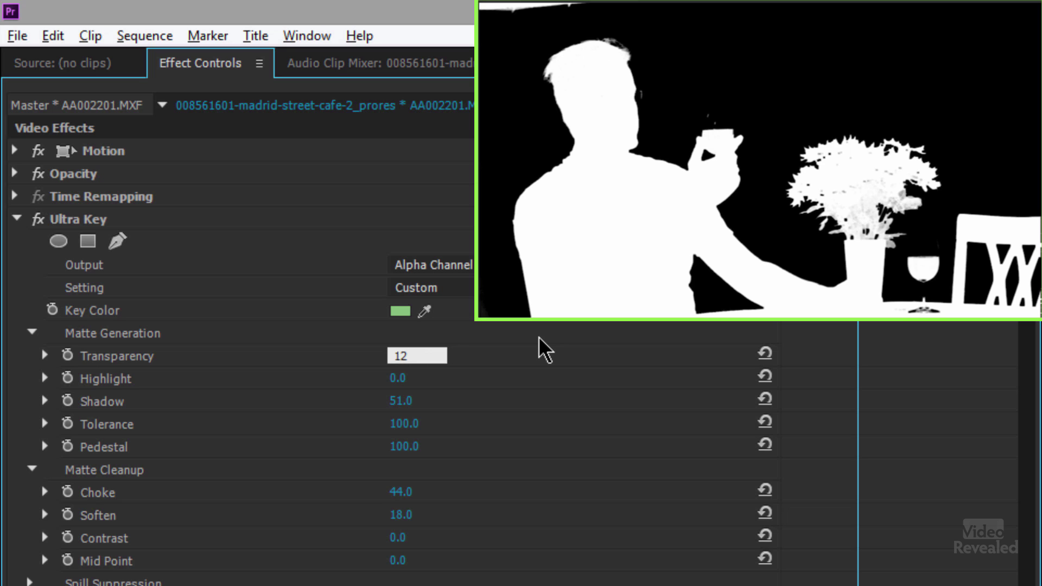
{"action": "key", "text": "Tab"}
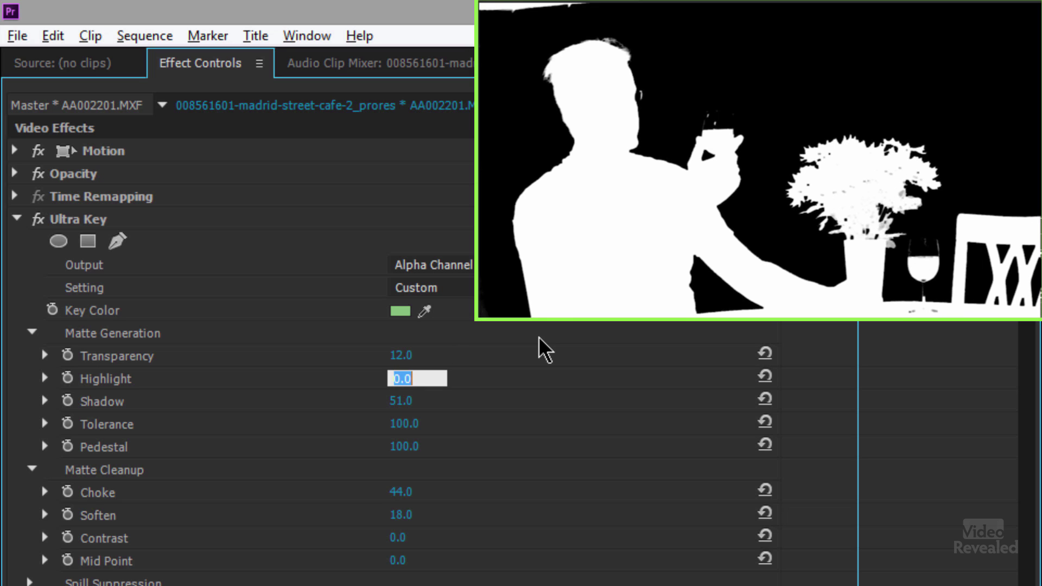
- Set the Matte Generation Highlight to 2 and Shadow to 52, and return the Output to Composite
{"action": "type", "text": "2"}
{"action": "key", "text": "Tab"}
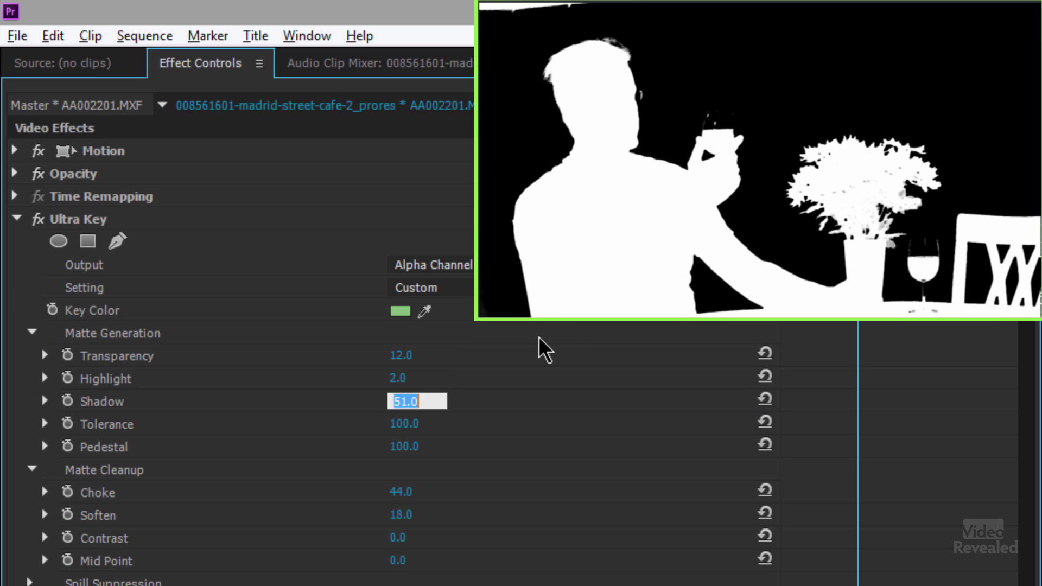
{"action": "type", "text": "52"}
{"action": "key", "text": "Return"}
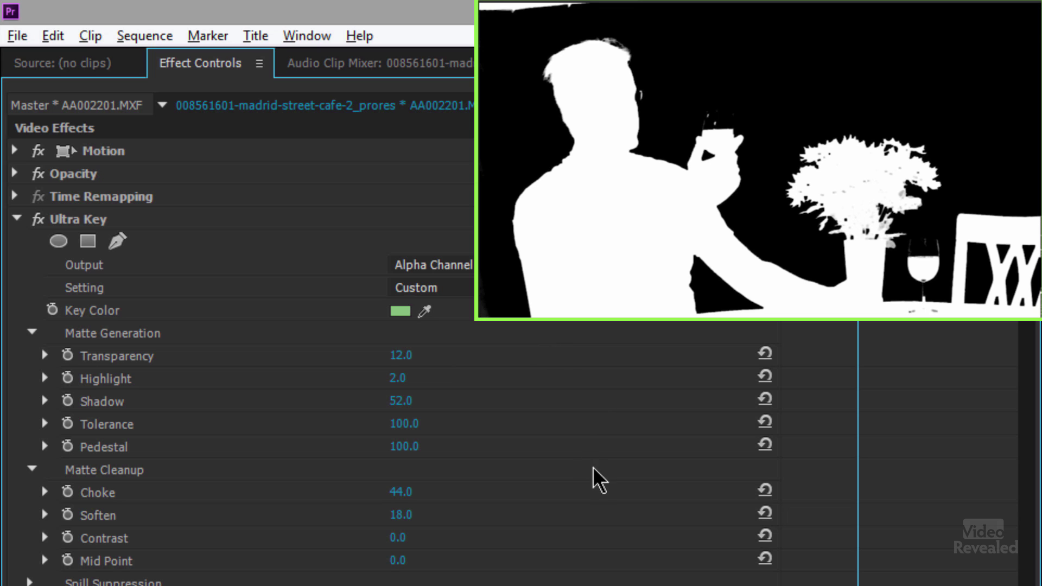
{"action": "left_click", "coordinate": [434, 265]}
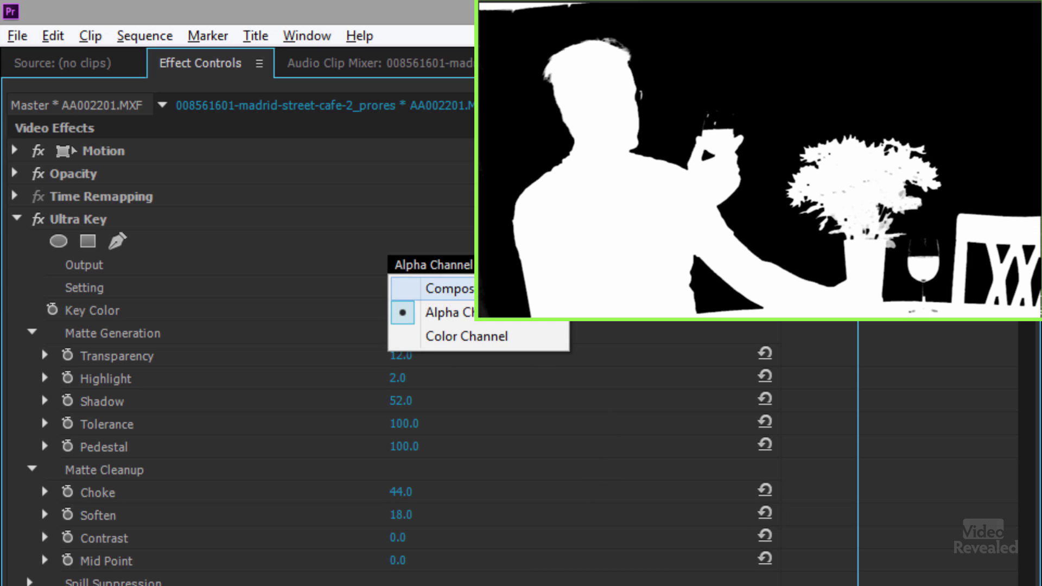
{"action": "left_click", "coordinate": [429, 289]}
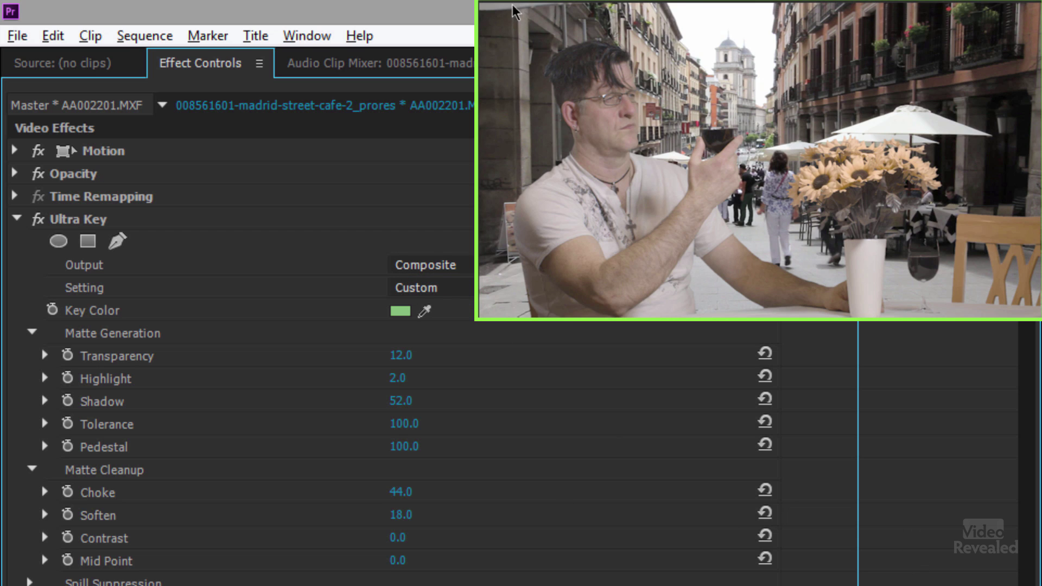
- Play back the keyed composite over the Madrid street background to check the matte in motion
{"action": "left_click", "coordinate": [515, 114]}
{"action": "key", "text": "space"}
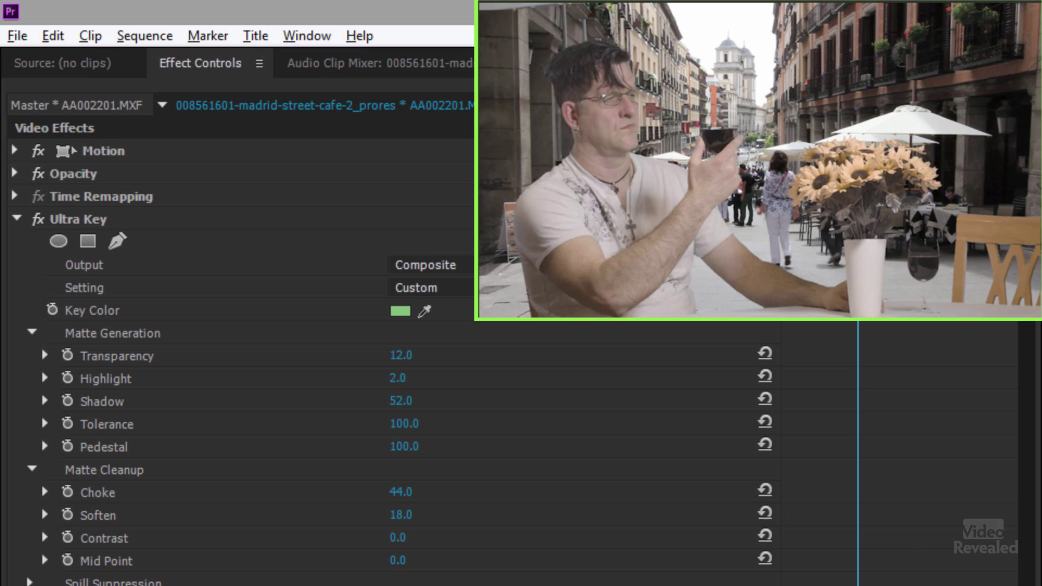
{"action": "key", "text": "space"}
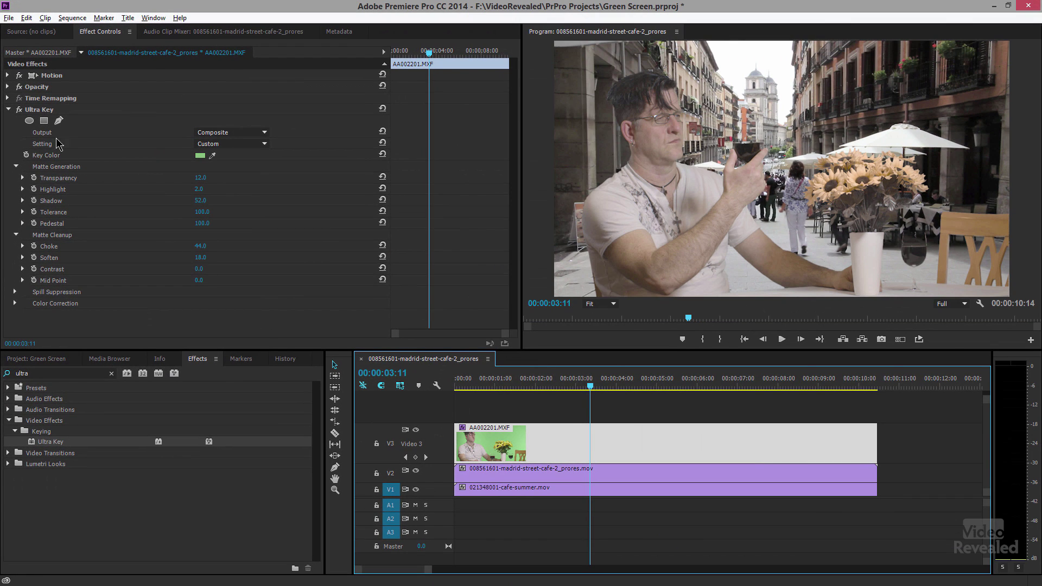
- Draw a closed free-form Opacity mask just outside the frame of the green-screen clip, cutting off its upper-left corner
{"action": "left_click", "coordinate": [8, 87]}
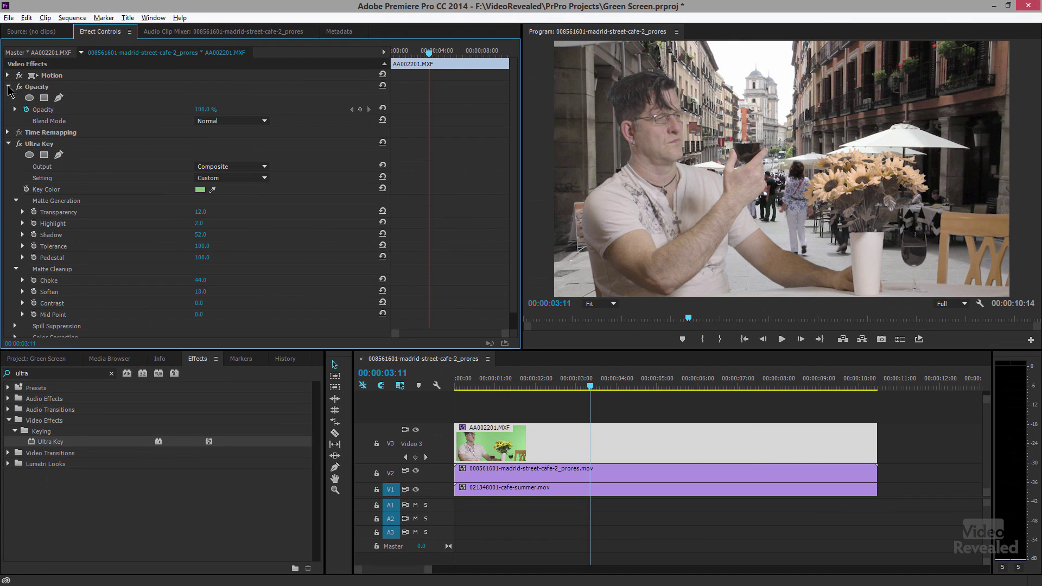
{"action": "left_click", "coordinate": [596, 306]}
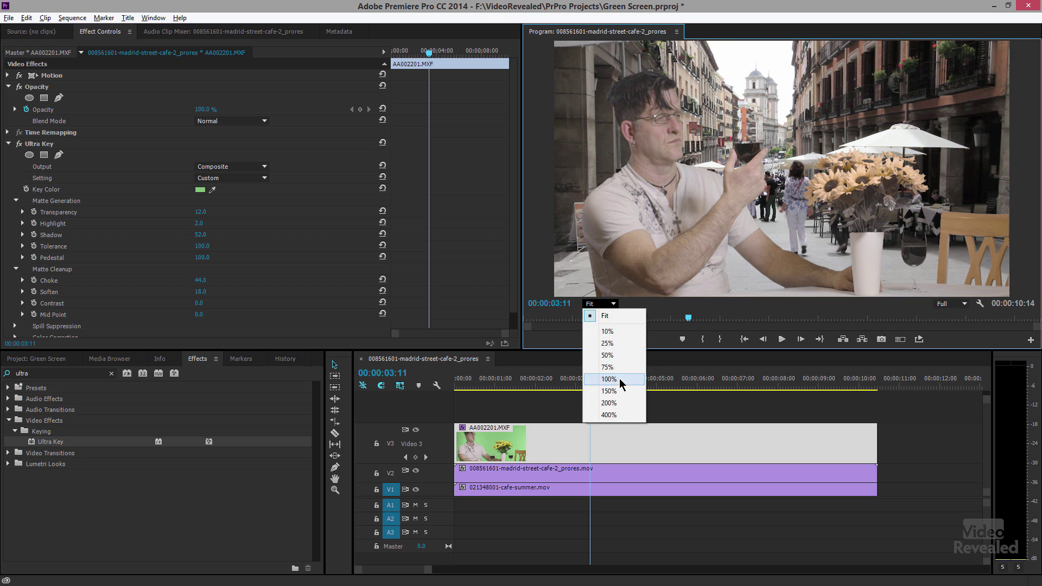
{"action": "left_click", "coordinate": [623, 358]}
{"action": "left_click", "coordinate": [602, 304]}
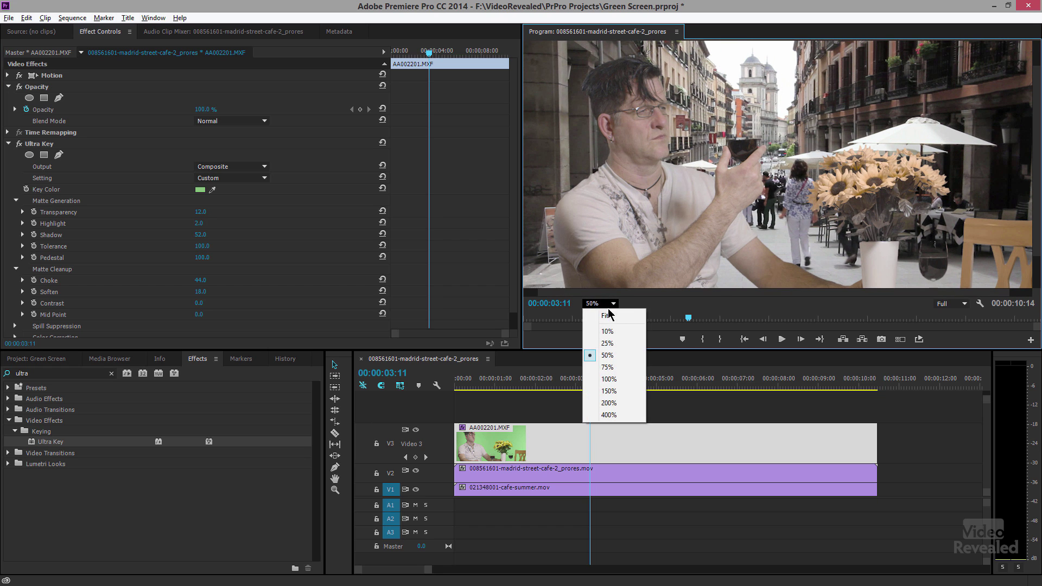
{"action": "left_click", "coordinate": [618, 345]}
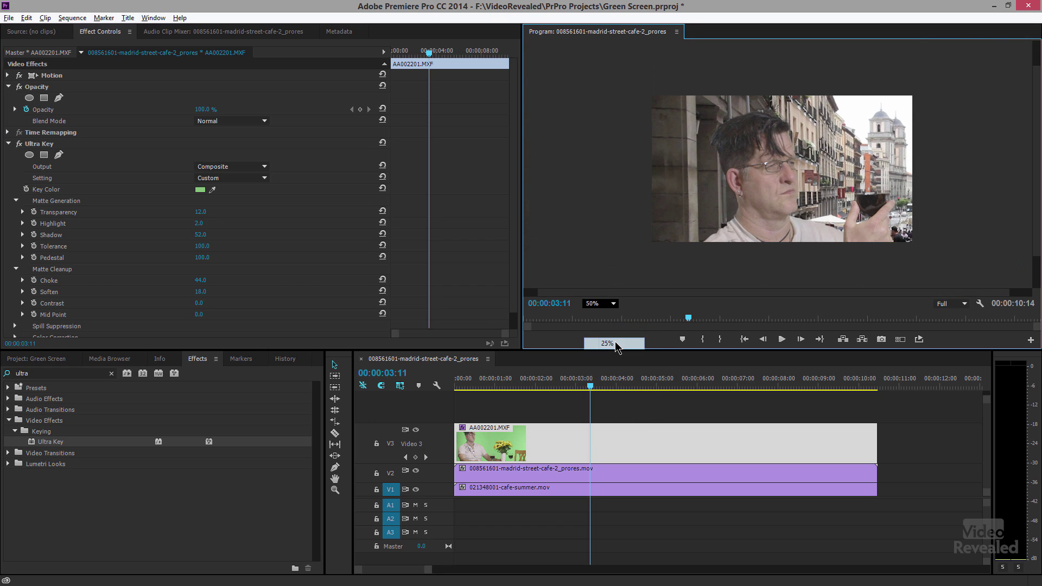
{"action": "left_click", "coordinate": [59, 98]}
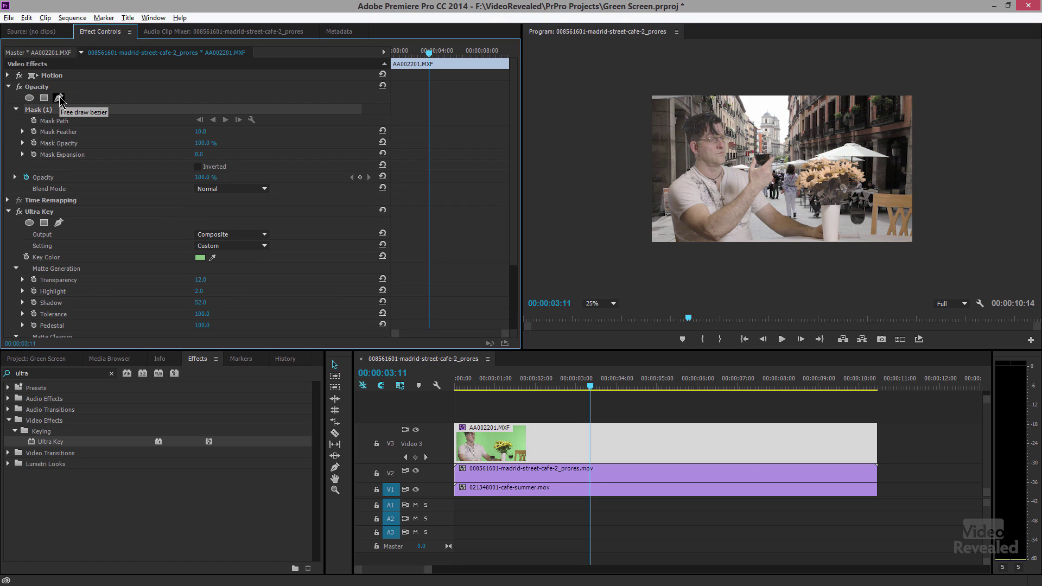
{"action": "left_click", "coordinate": [647, 108]}
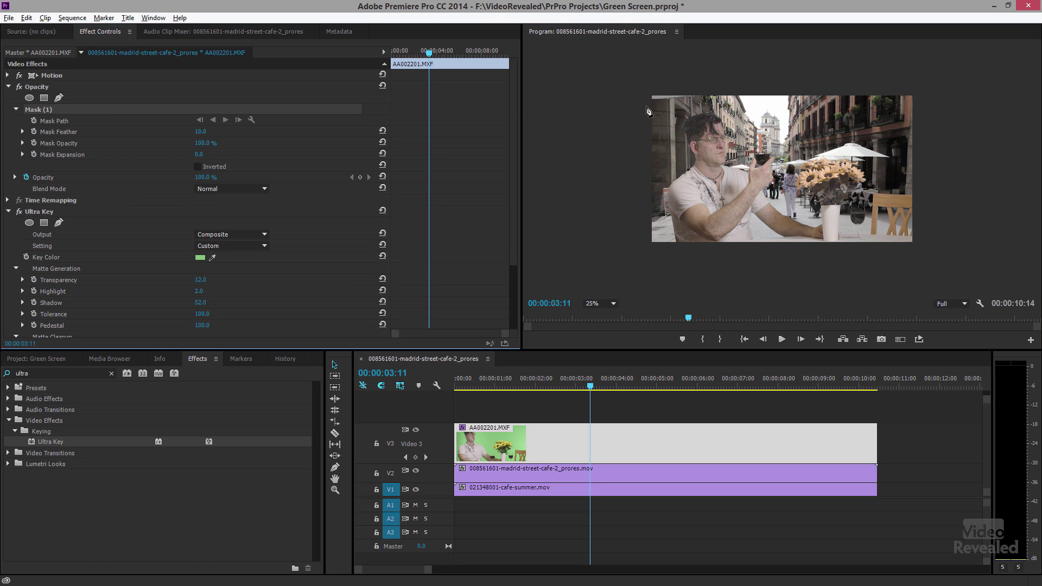
{"action": "left_click", "coordinate": [743, 91]}
{"action": "left_click", "coordinate": [922, 89]}
{"action": "left_click", "coordinate": [921, 248]}
{"action": "left_click", "coordinate": [644, 247]}
{"action": "left_click", "coordinate": [647, 108]}
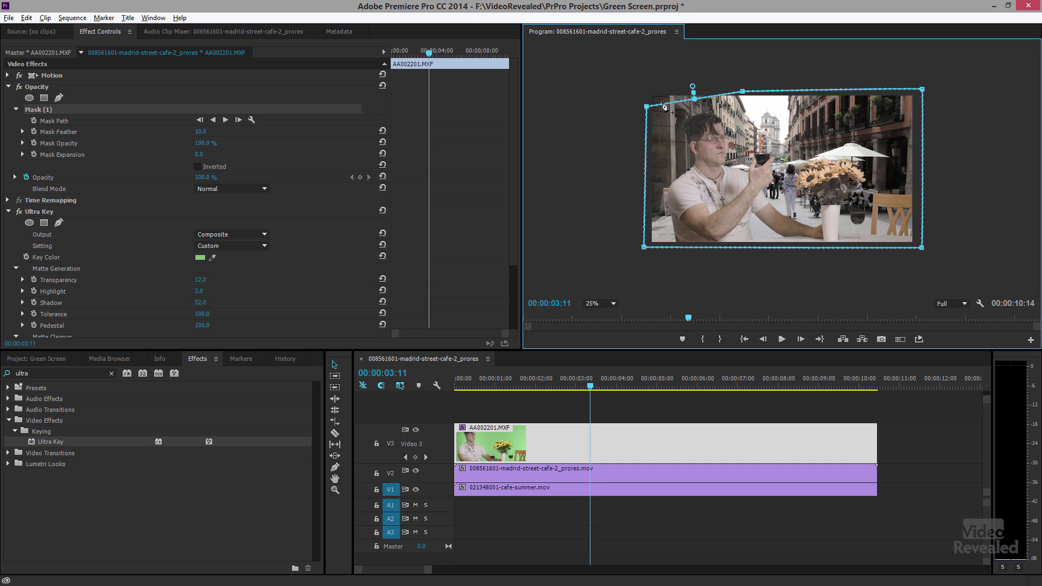
- Collapse the Opacity settings and play back the masked composite with the Program Monitor zoom set to Fit
{"action": "left_click", "coordinate": [7, 87]}
{"action": "left_click", "coordinate": [48, 111]}
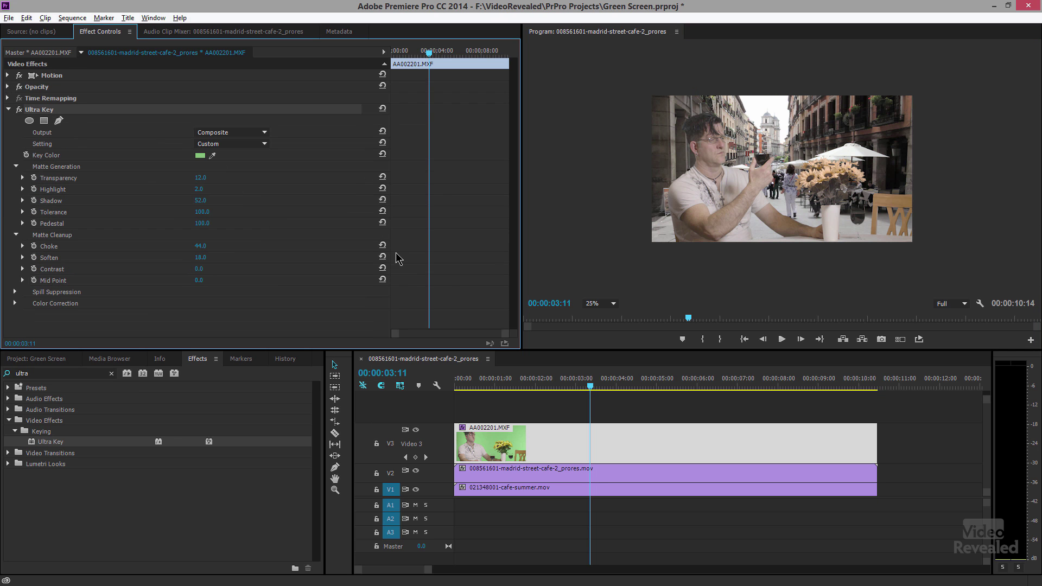
{"action": "left_click", "coordinate": [601, 303]}
{"action": "left_click", "coordinate": [608, 322]}
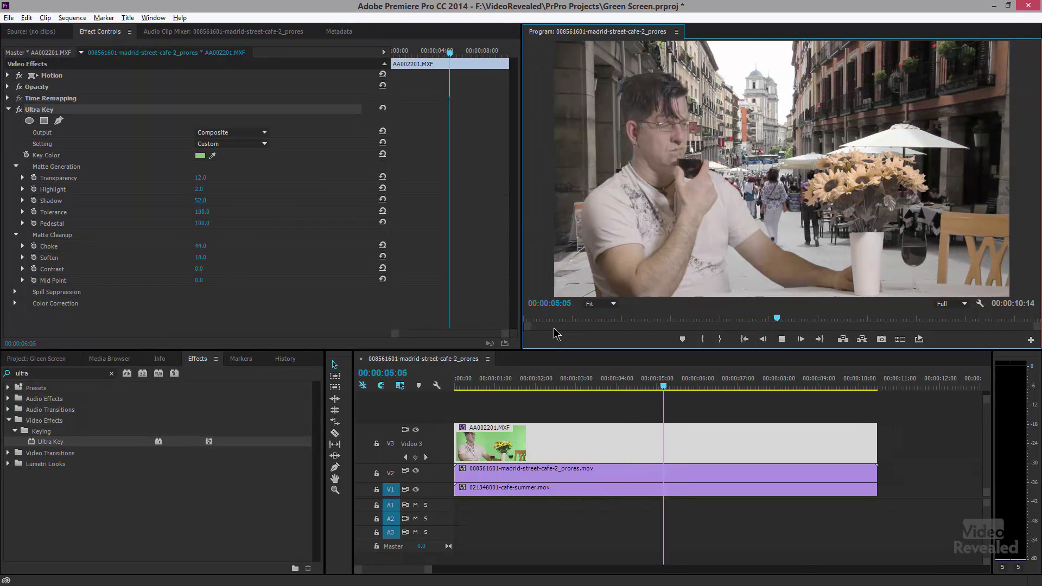
{"action": "key", "text": "space"}
- Hide track V2 to reveal the cafe-summer background on V1, and review the composite, ending with the playhead at 00:00:00:27
{"action": "left_click", "coordinate": [417, 471]}
{"action": "left_click", "coordinate": [416, 471]}
{"action": "left_click", "coordinate": [416, 471]}
{"action": "key", "text": "space"}
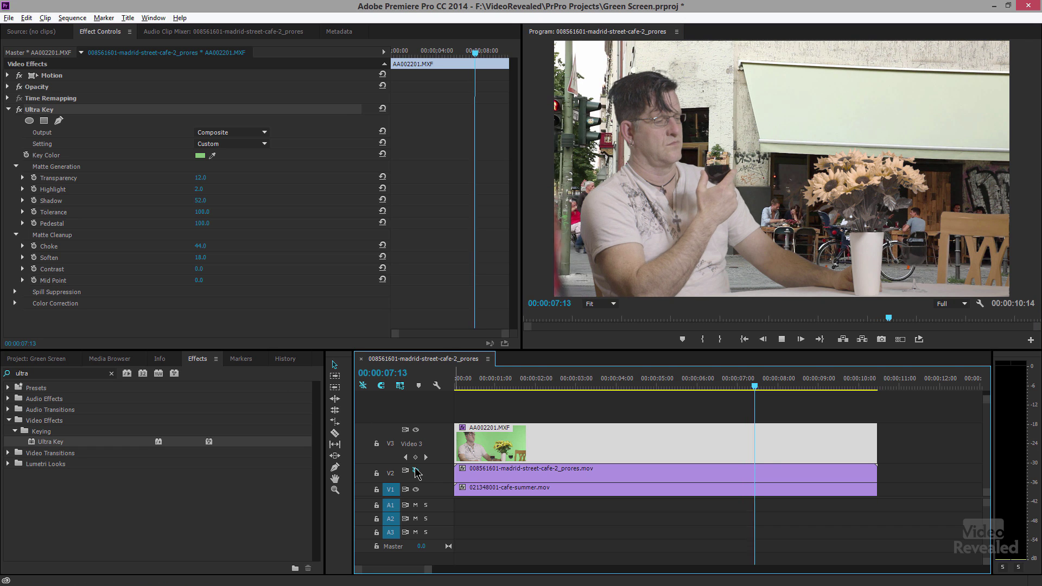
{"action": "key", "text": "space"}
{"action": "left_click", "coordinate": [549, 386]}
{"action": "left_click_drag", "start_coordinate": [540, 386], "coordinate": [491, 385]}
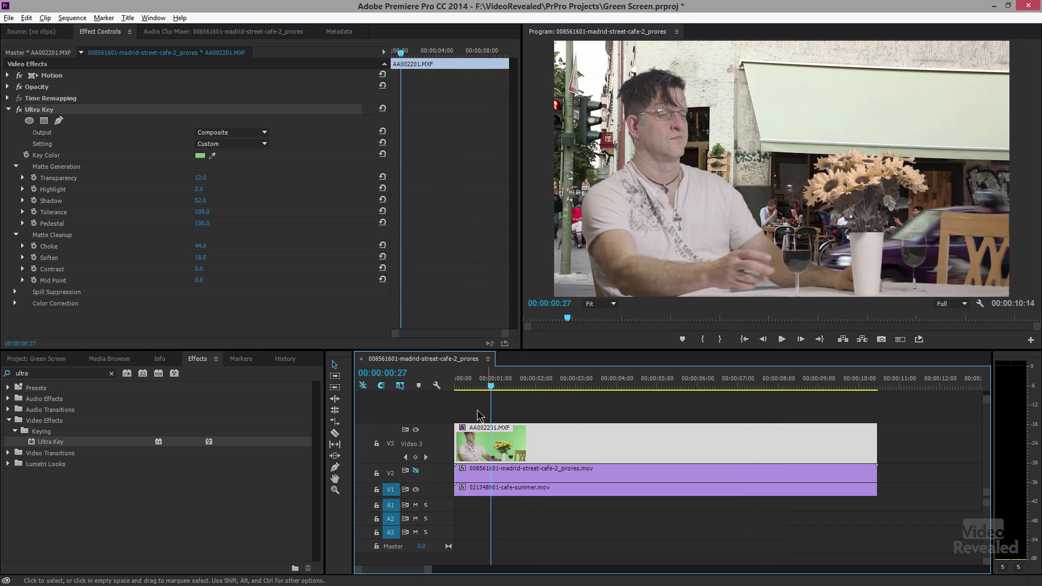